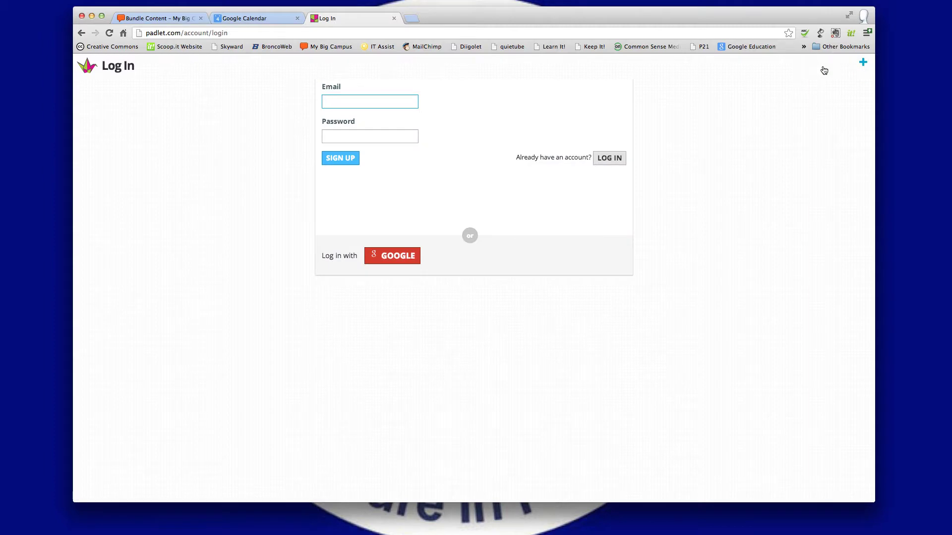
# - Log in with the Google account, granting wallwisher.com access, and create a new wall
pyautogui.click(402, 257)
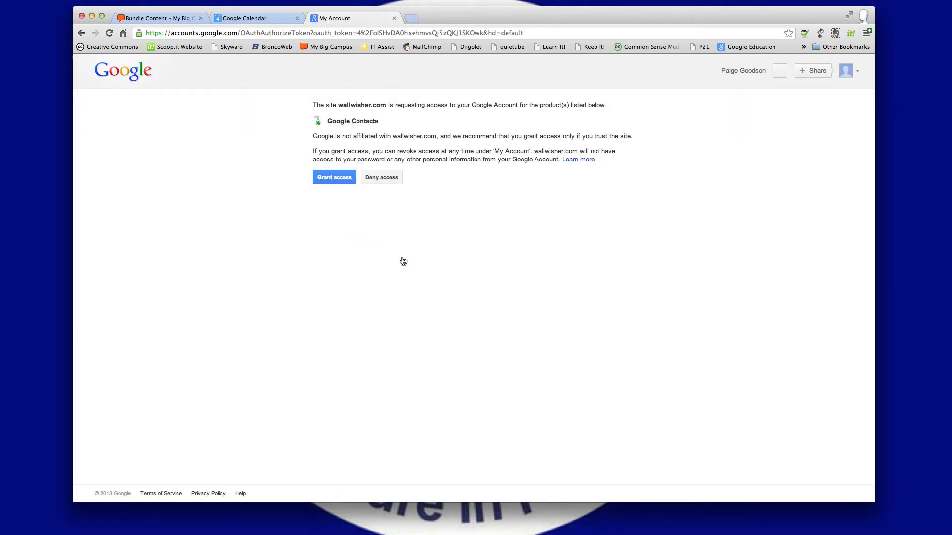
pyautogui.click(335, 179)
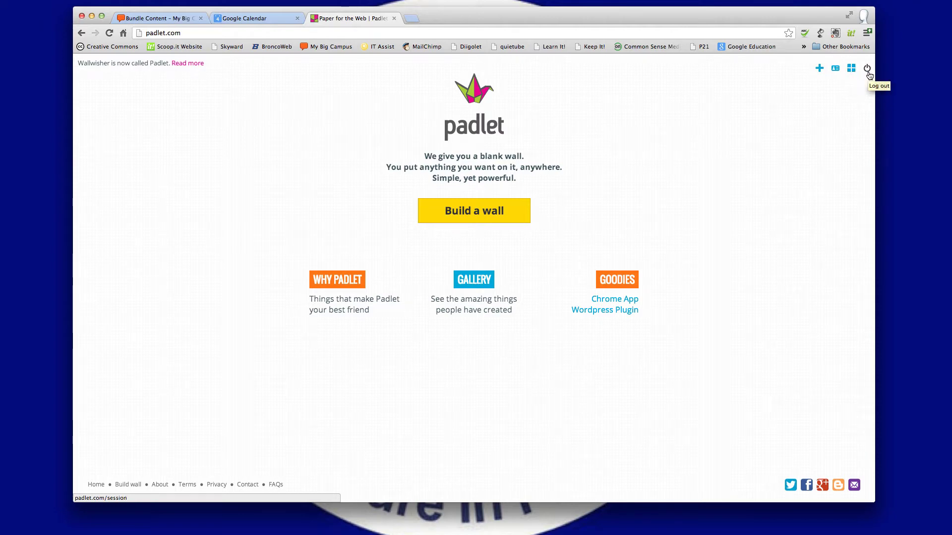
pyautogui.click(819, 70)
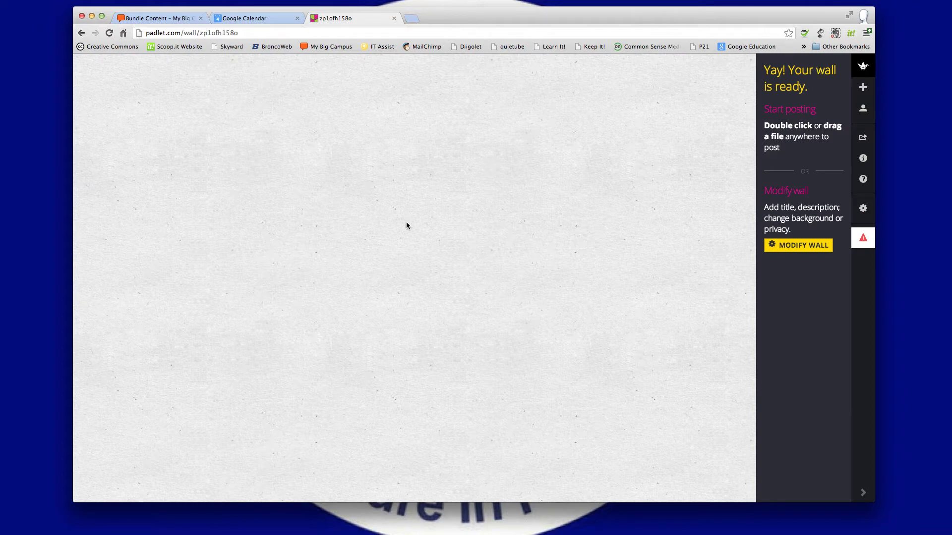
# - Try adding a blank post near the middle of the wall and delete it
pyautogui.doubleClick(389, 237)
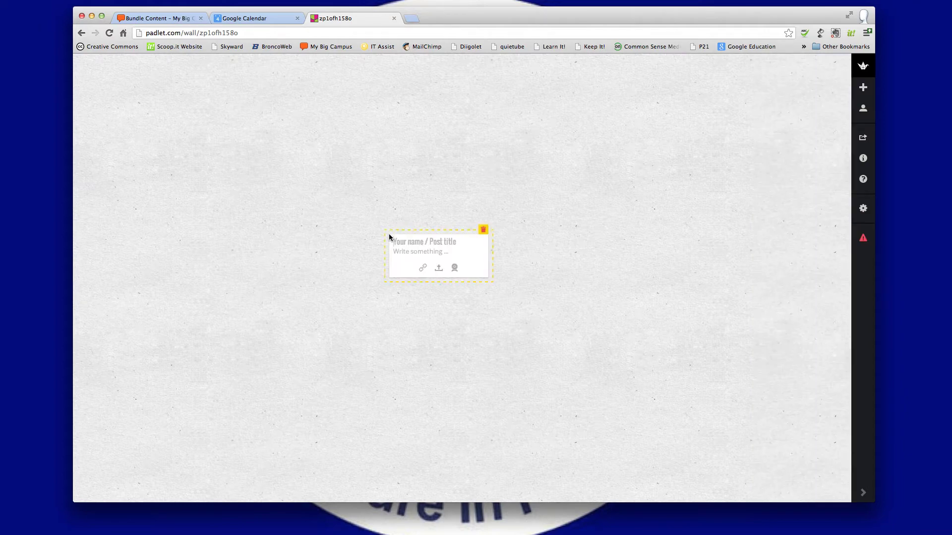
pyautogui.click(484, 231)
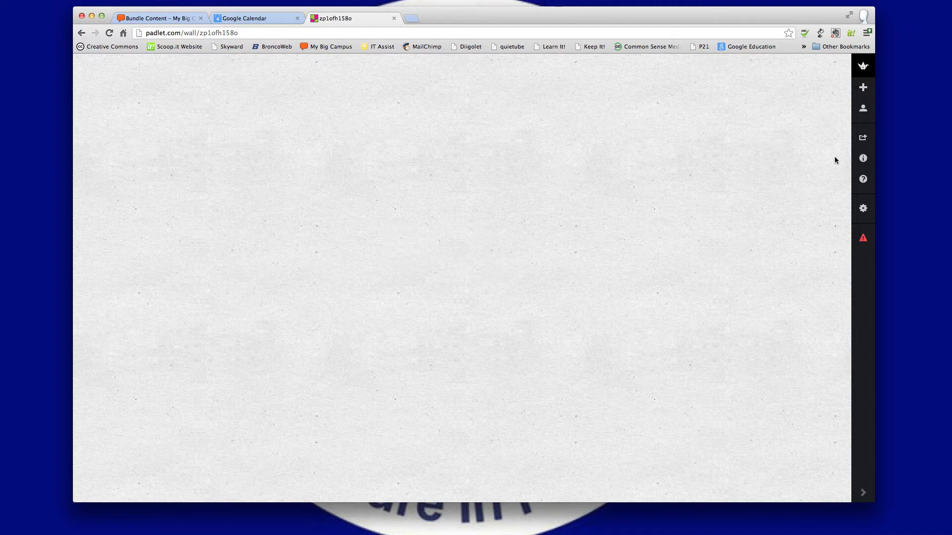
# - Title the wall "Practice Wall" and give it the description "This is a practice wall for the video I'm creating."
pyautogui.click(866, 218)
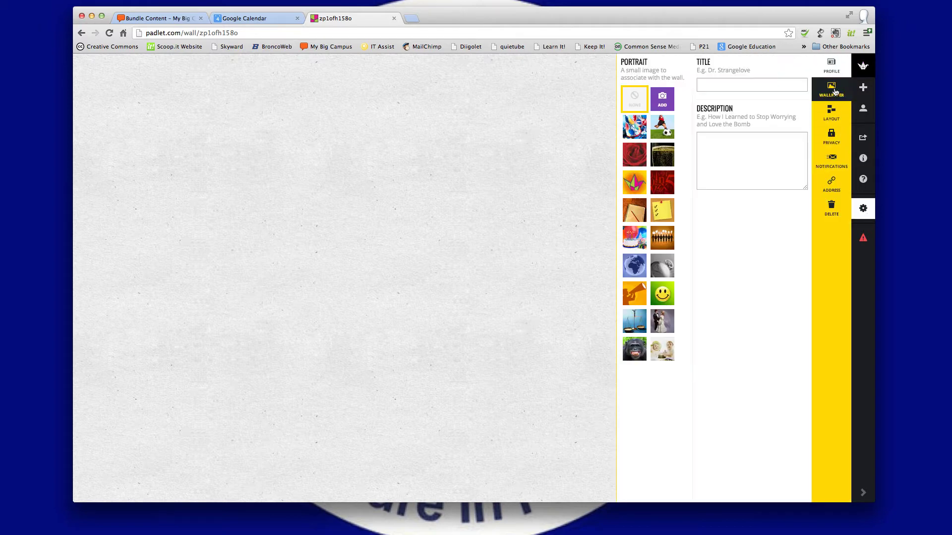
pyautogui.click(762, 86)
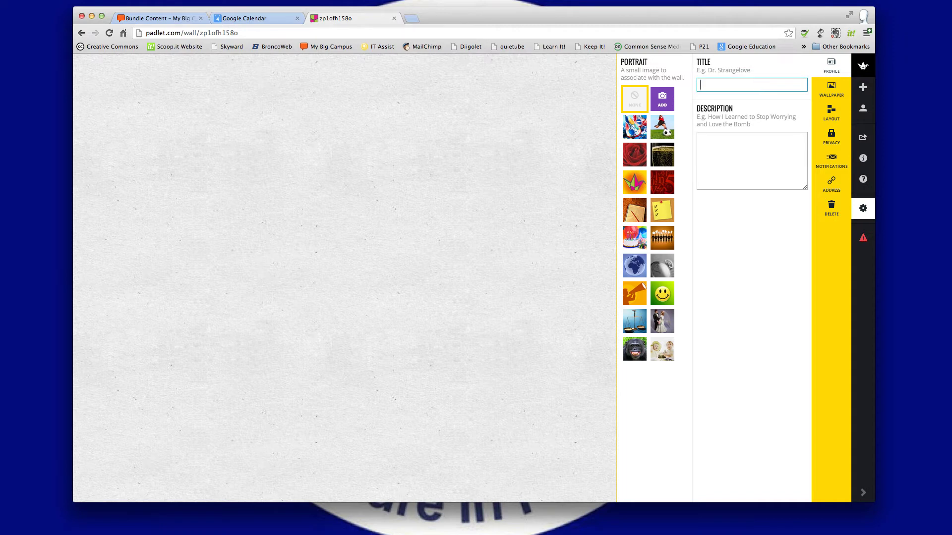
pyautogui.write('Practice Wal')
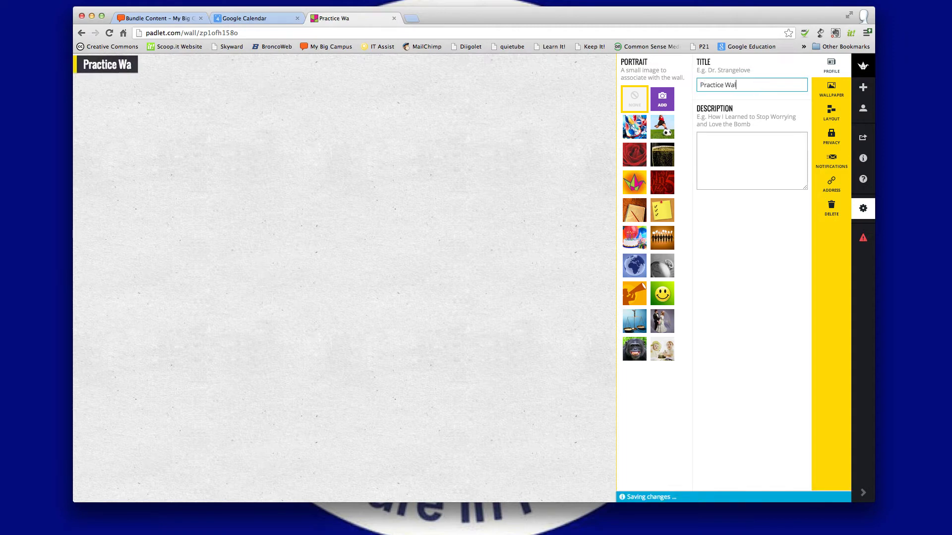
pyautogui.write('l')
pyautogui.click(744, 166)
pyautogui.write('Th')
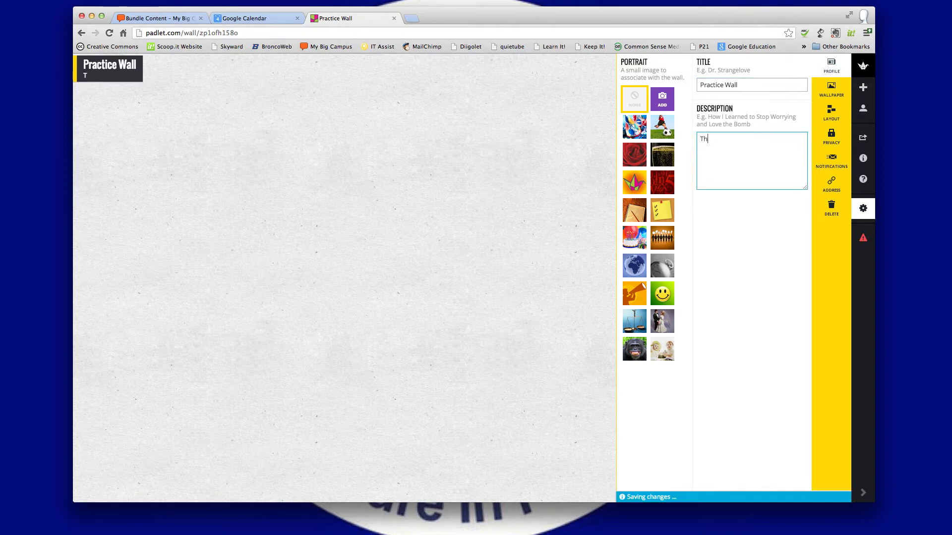
pyautogui.write("is is a practice wall for the video I'm creating.")
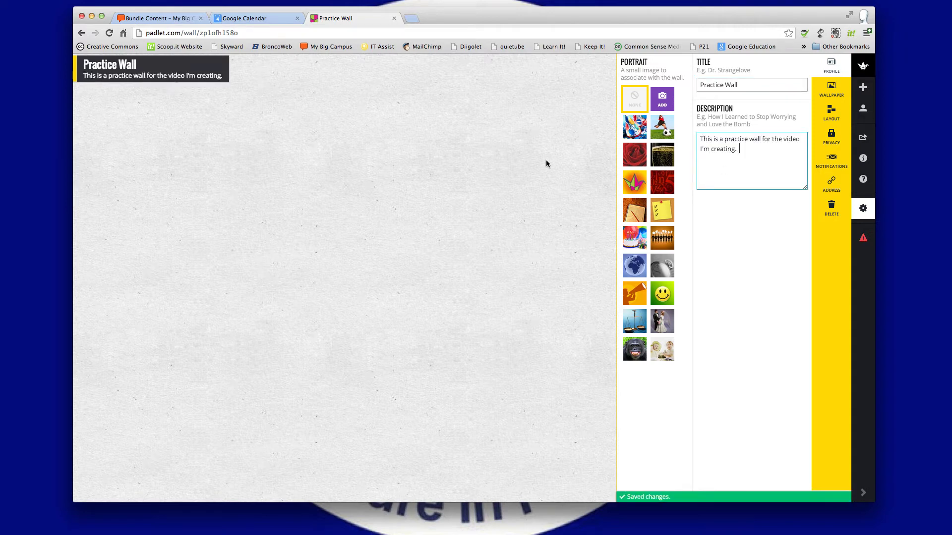
# - Try the Wood, Bamboo and Robots wallpapers and set the wall's background to Wood
pyautogui.click(843, 94)
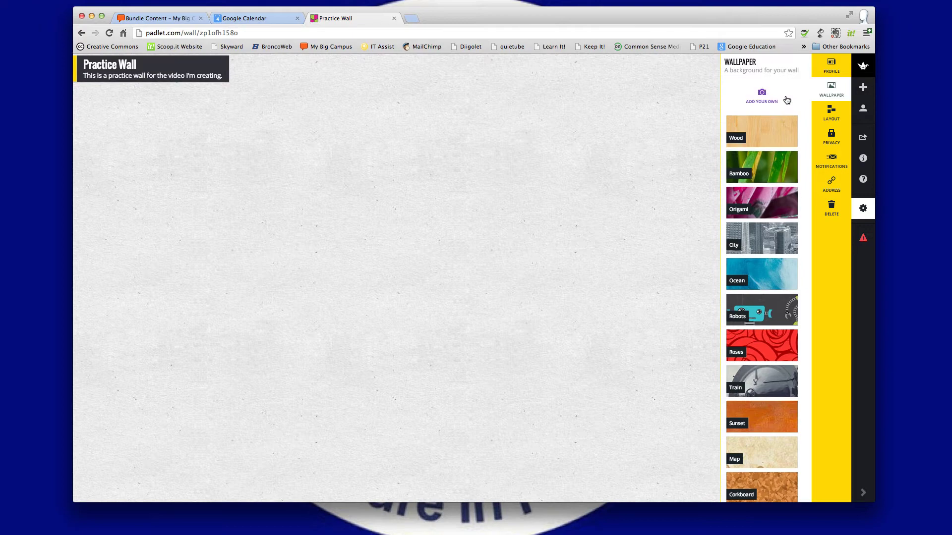
pyautogui.click(768, 137)
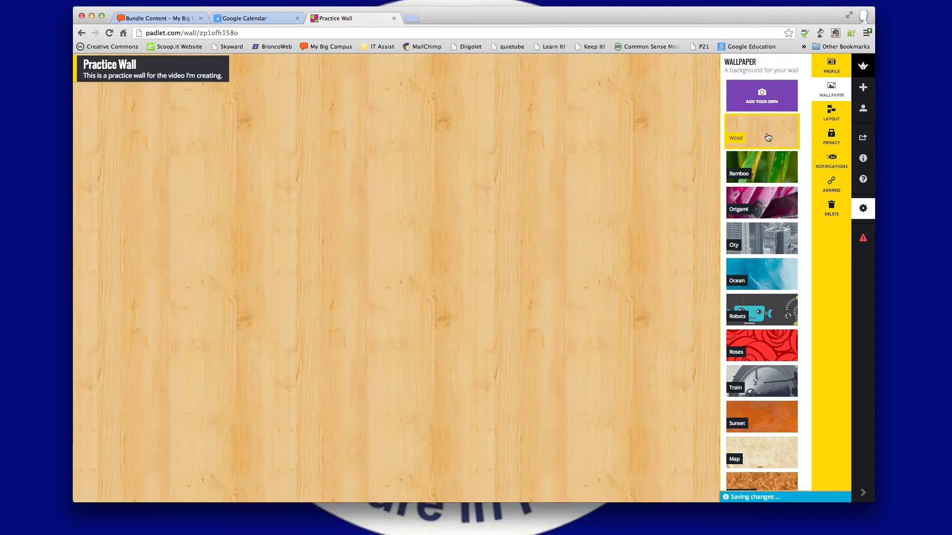
pyautogui.click(768, 169)
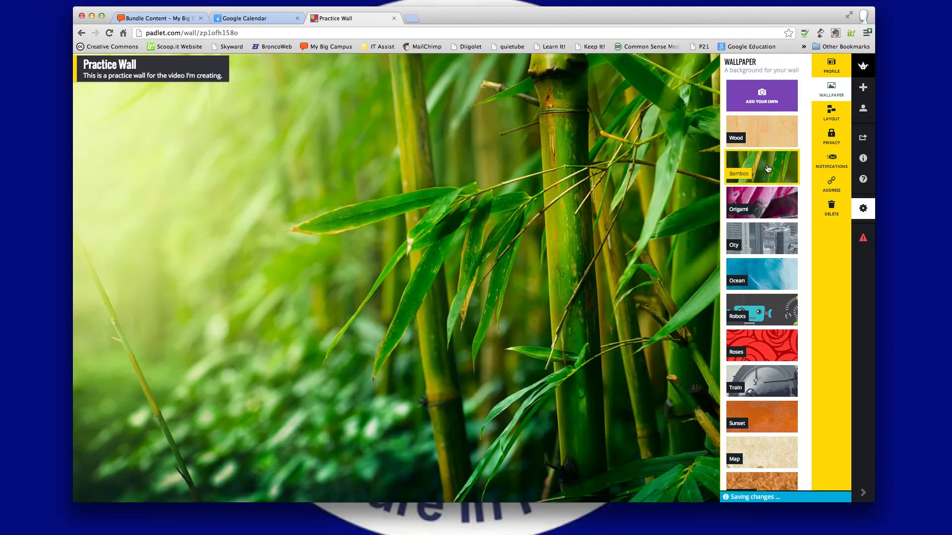
pyautogui.click(751, 306)
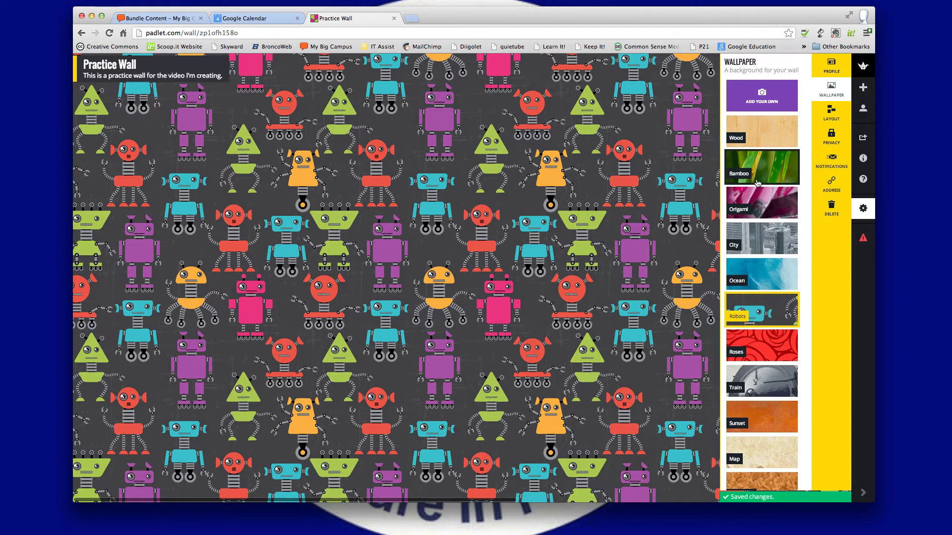
pyautogui.click(762, 138)
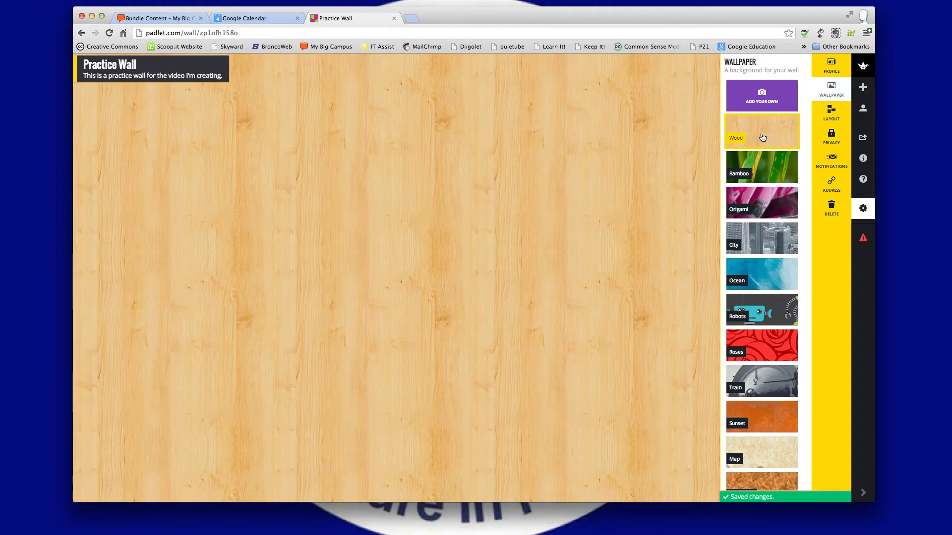
# - Try the Stream layout for the wall's posts and return the layout to Freeform
pyautogui.click(832, 114)
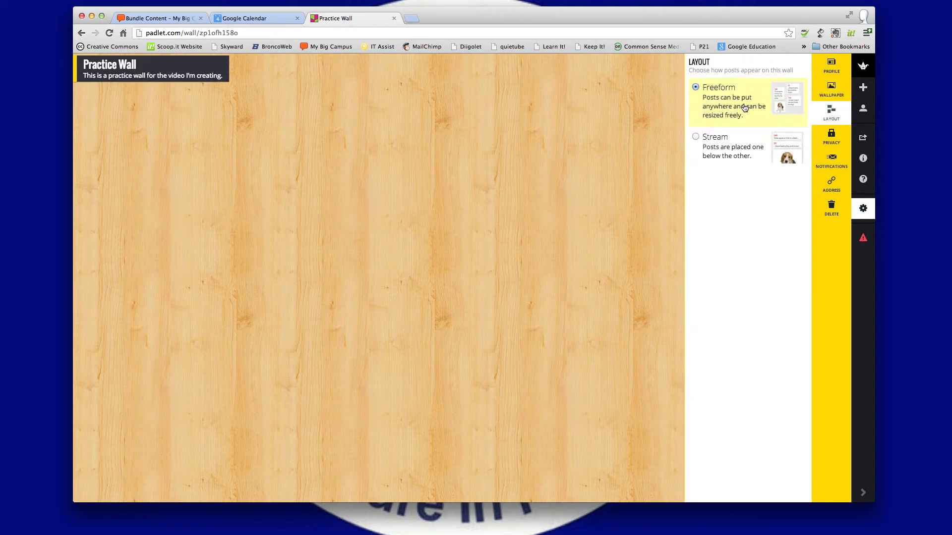
pyautogui.click(696, 139)
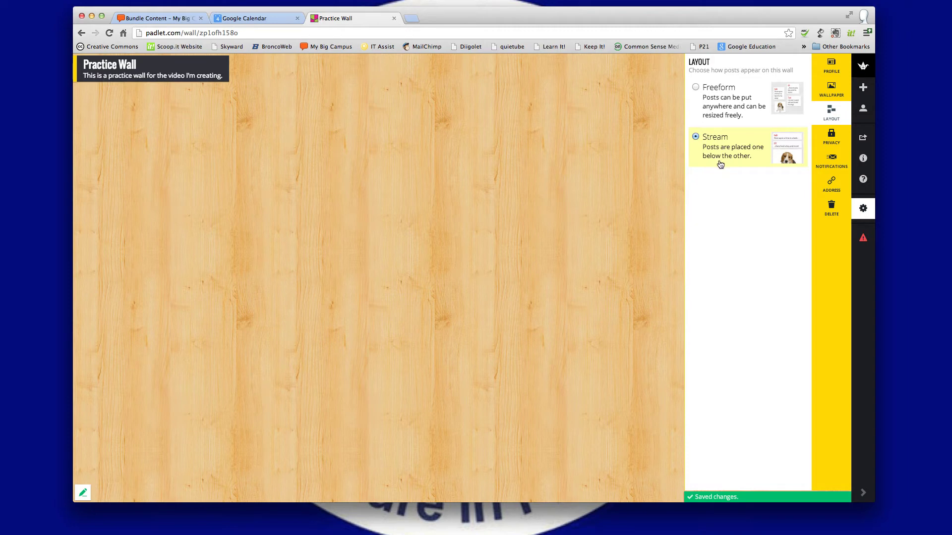
pyautogui.click(696, 88)
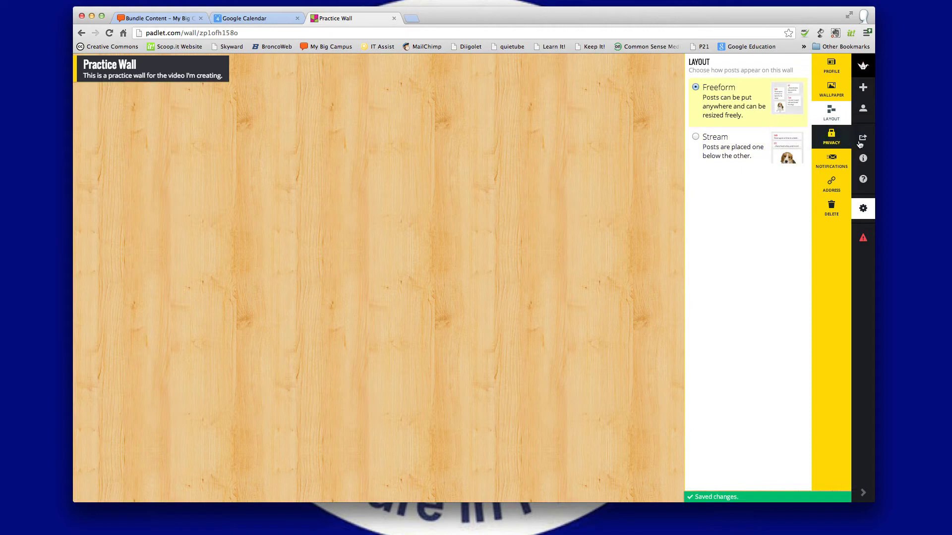
# - Review the wall's Private, Password Protected and Hidden Link visibility options with their permission levels, and the email notification setting
pyautogui.click(840, 142)
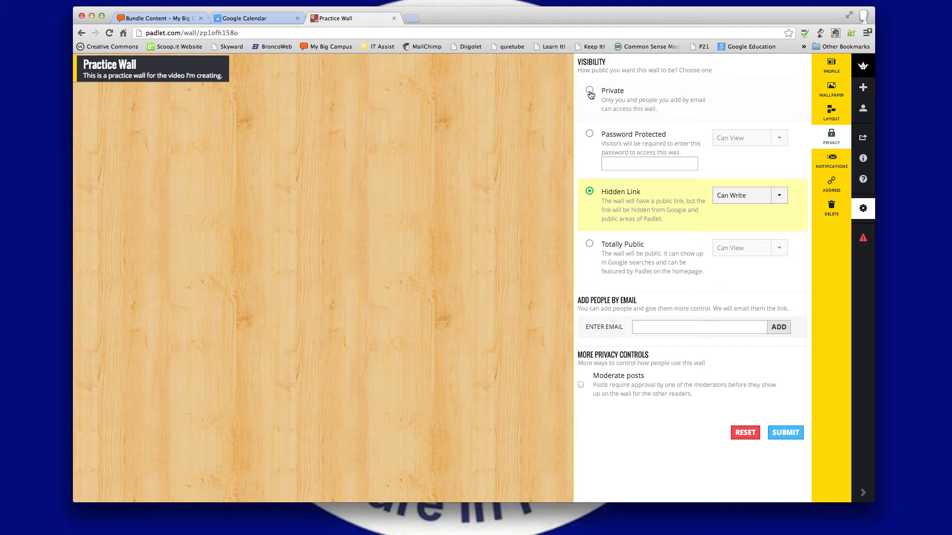
pyautogui.click(590, 136)
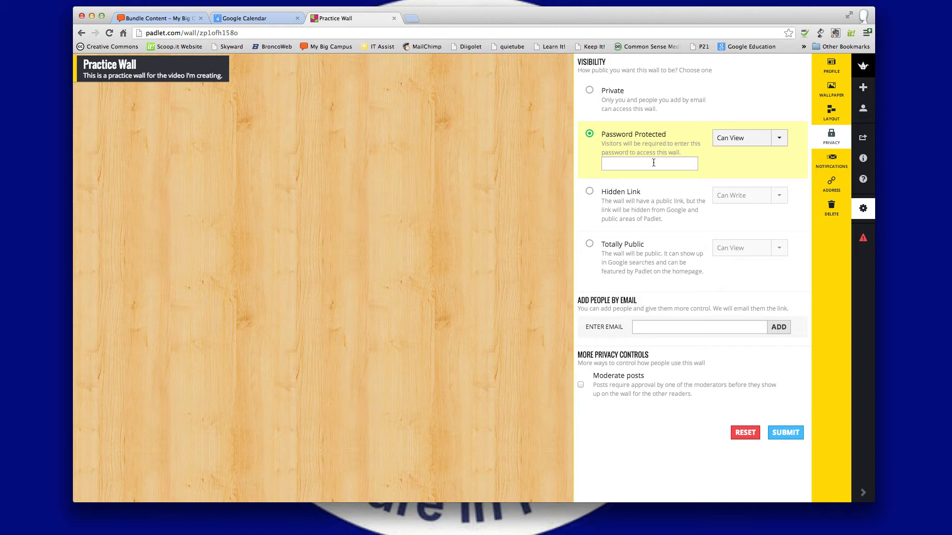
pyautogui.click(763, 142)
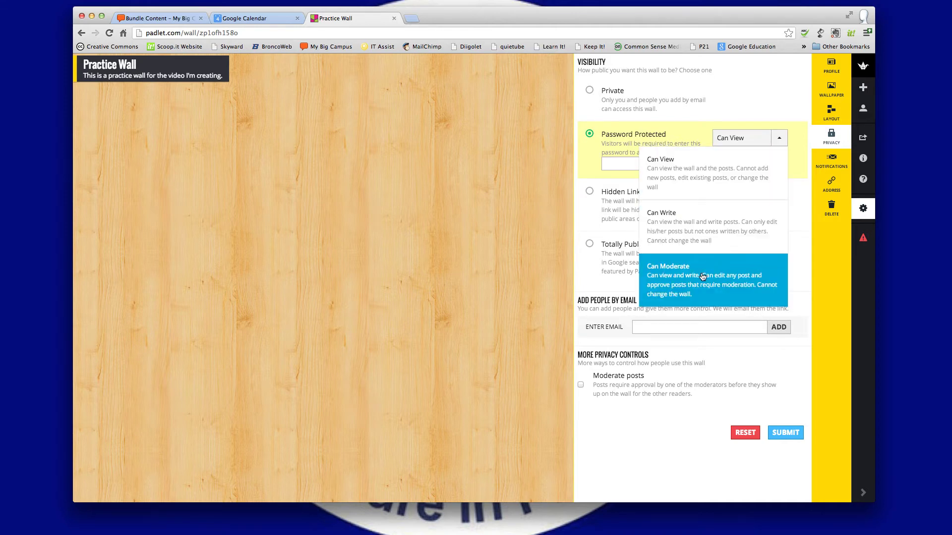
pyautogui.click(705, 116)
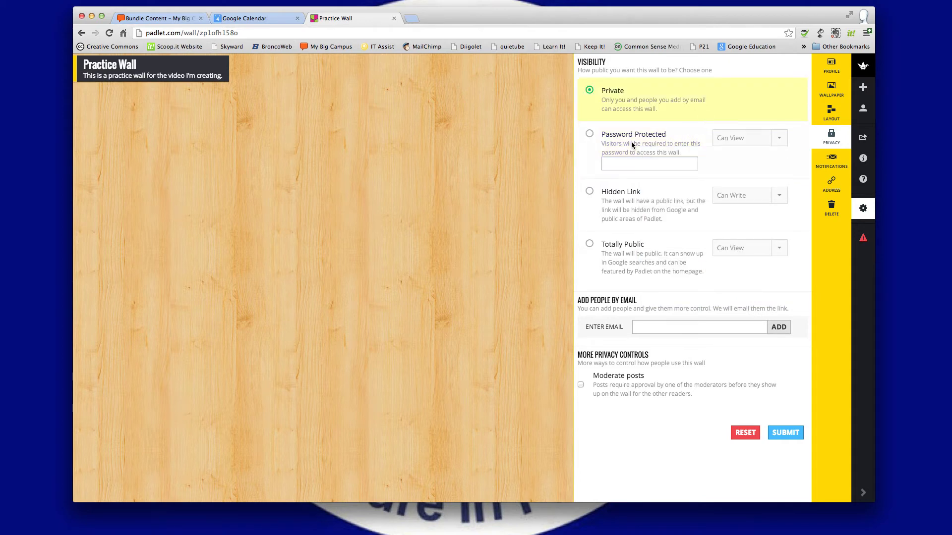
pyautogui.click(590, 193)
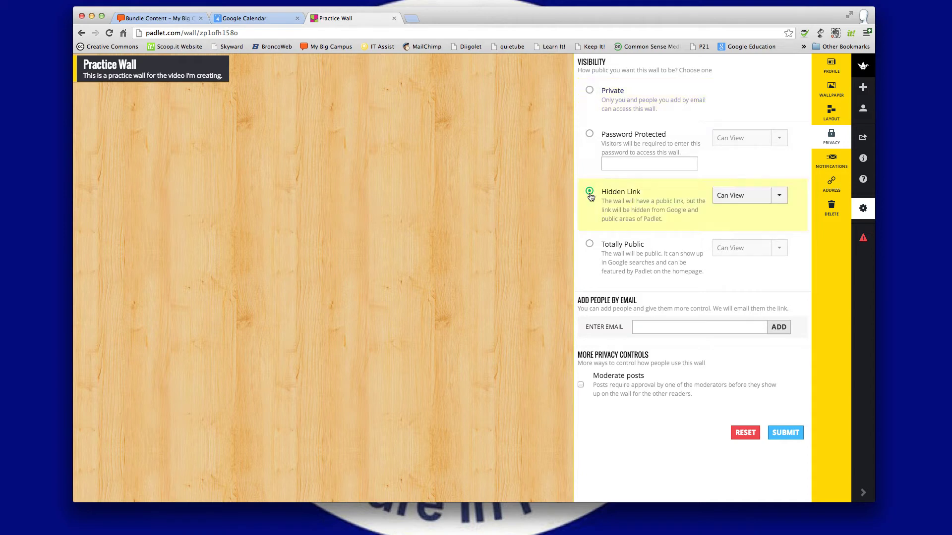
pyautogui.click(779, 196)
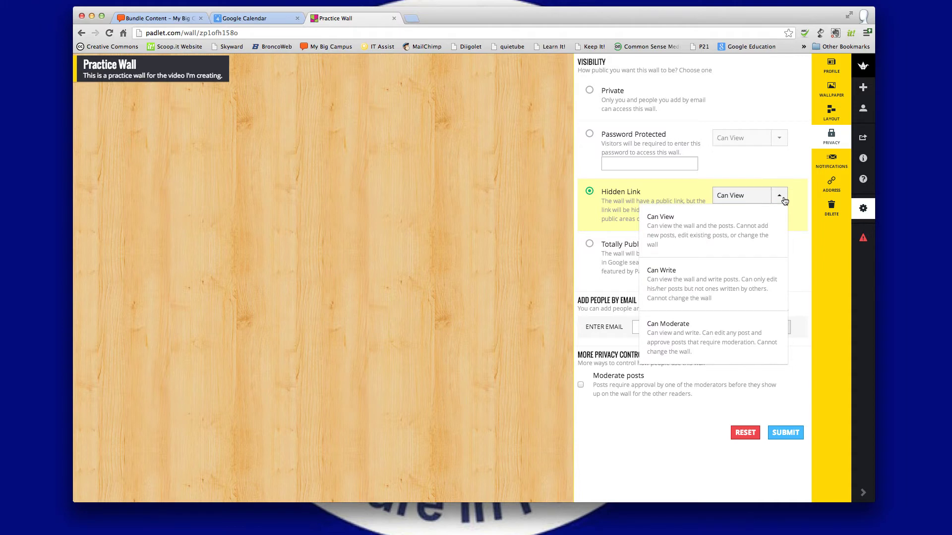
pyautogui.click(756, 166)
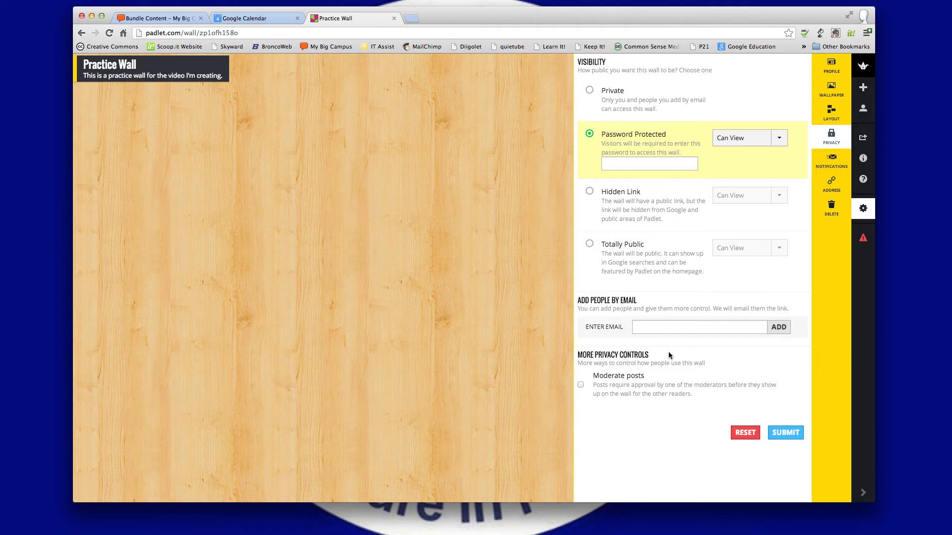
pyautogui.click(832, 162)
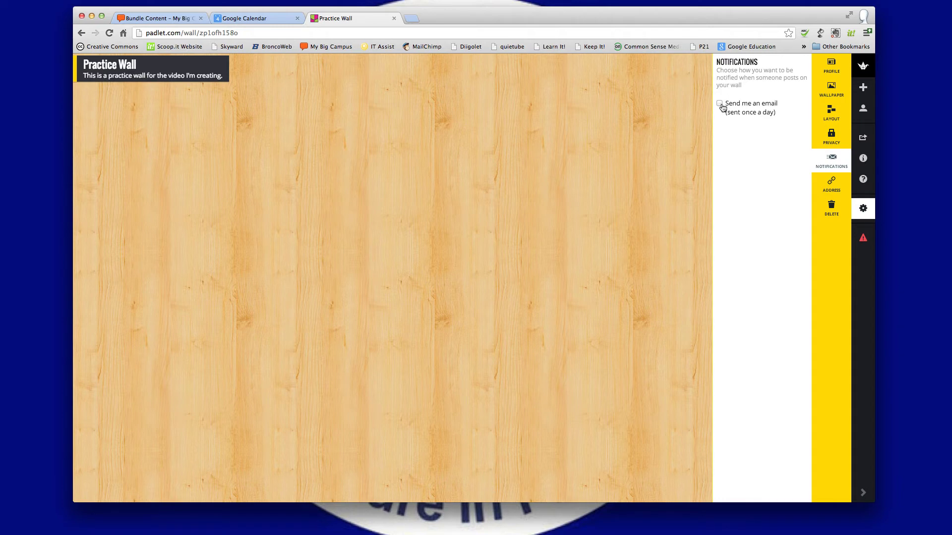
# - Try "practicewall" as the wall's custom padlet.com address and clear the entry
pyautogui.click(840, 184)
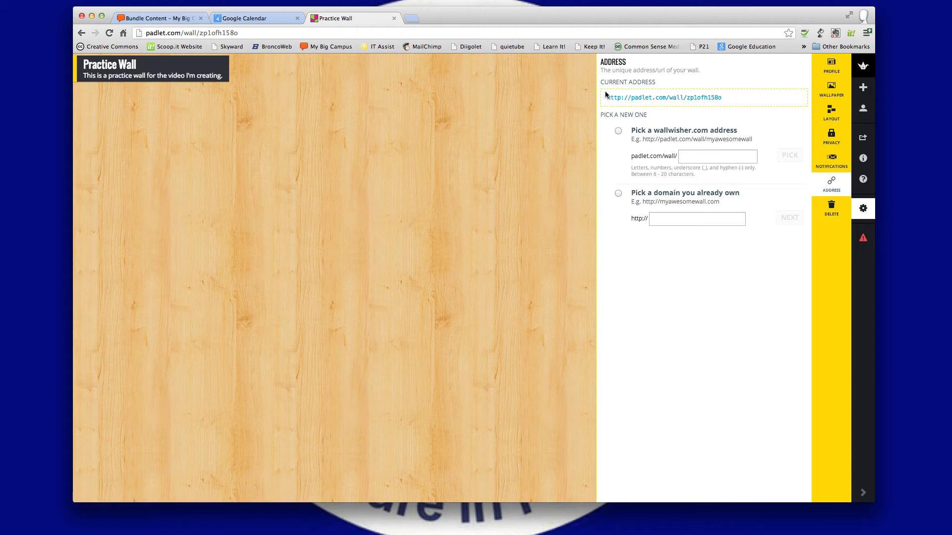
pyautogui.click(618, 132)
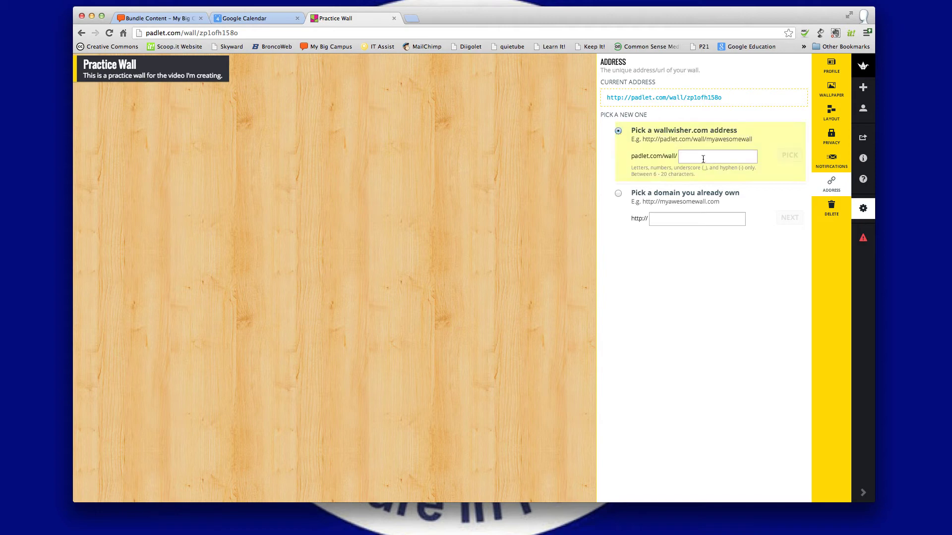
pyautogui.click(702, 159)
pyautogui.write('practicewall')
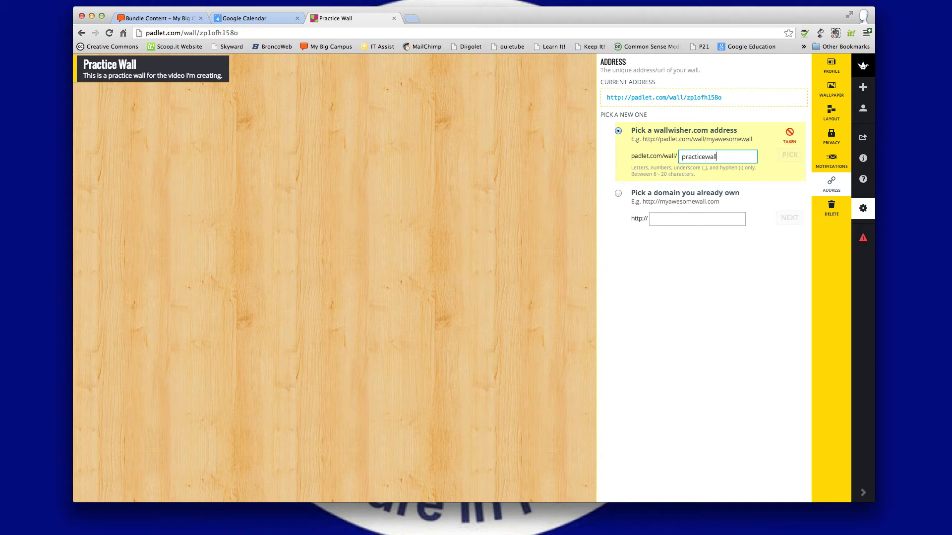
pyautogui.press('BackSpace')
pyautogui.press('BackSpace')
pyautogui.press('BackSpace')
pyautogui.press('BackSpace')
pyautogui.press('BackSpace')
pyautogui.press('BackSpace')
pyautogui.press('BackSpace')
pyautogui.press('BackSpace')
pyautogui.press('BackSpace')
pyautogui.press('BackSpace')
pyautogui.press('BackSpace')
pyautogui.press('BackSpace')
pyautogui.click(742, 90)
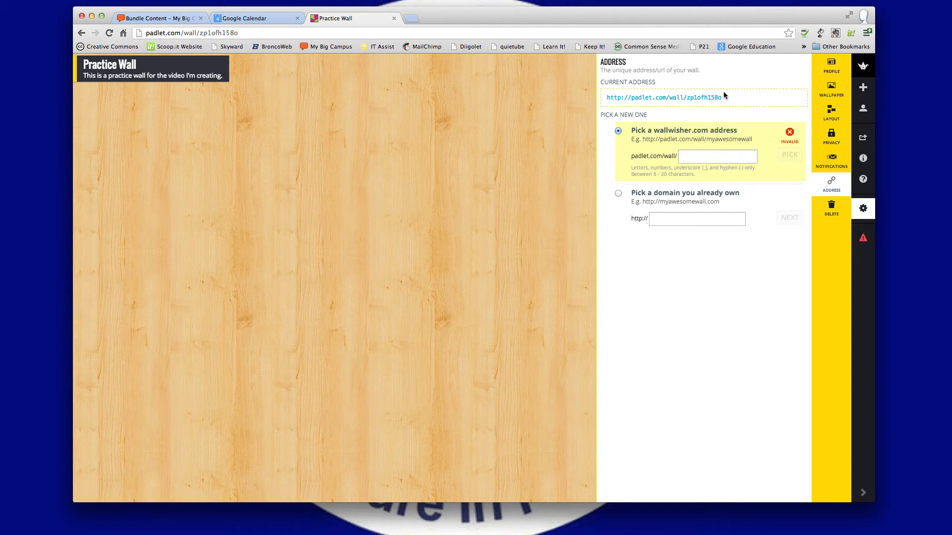
# - Close the wall settings and add a post titled "Practice Post" with the text "This is a test!" to the wall
pyautogui.click(862, 87)
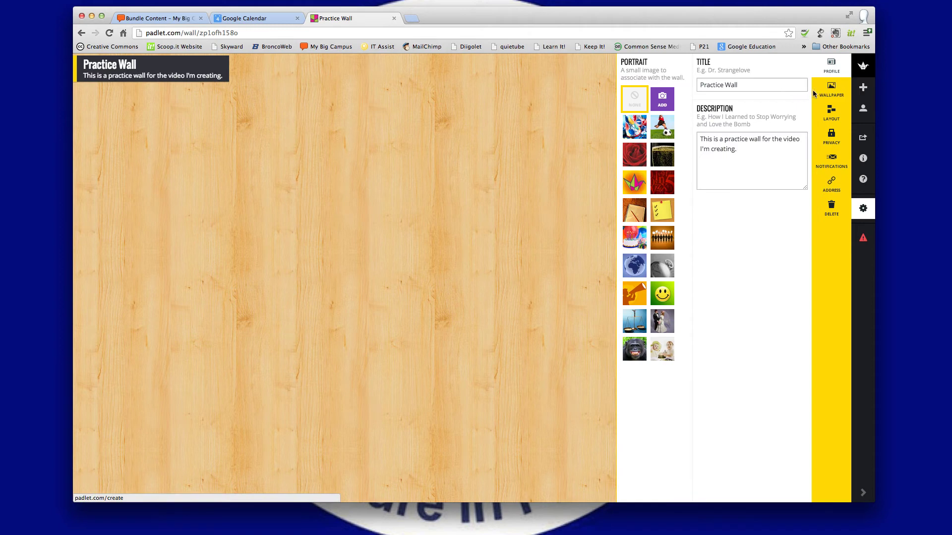
pyautogui.click(403, 139)
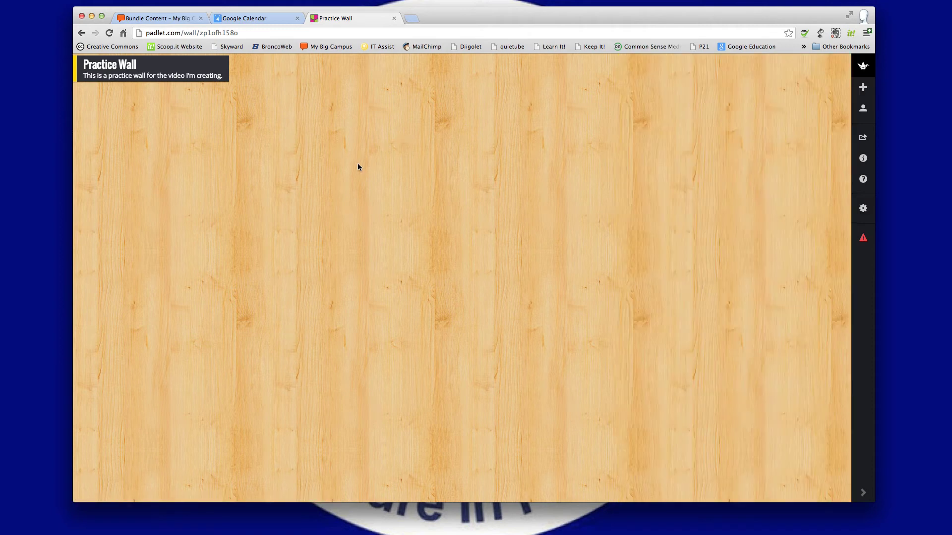
pyautogui.doubleClick(347, 175)
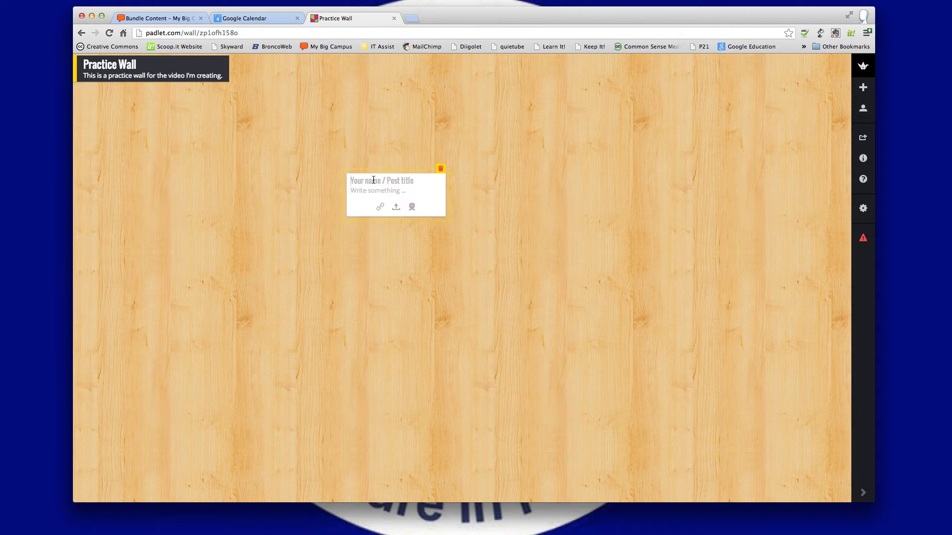
pyautogui.write('Practice Post')
pyautogui.click(365, 195)
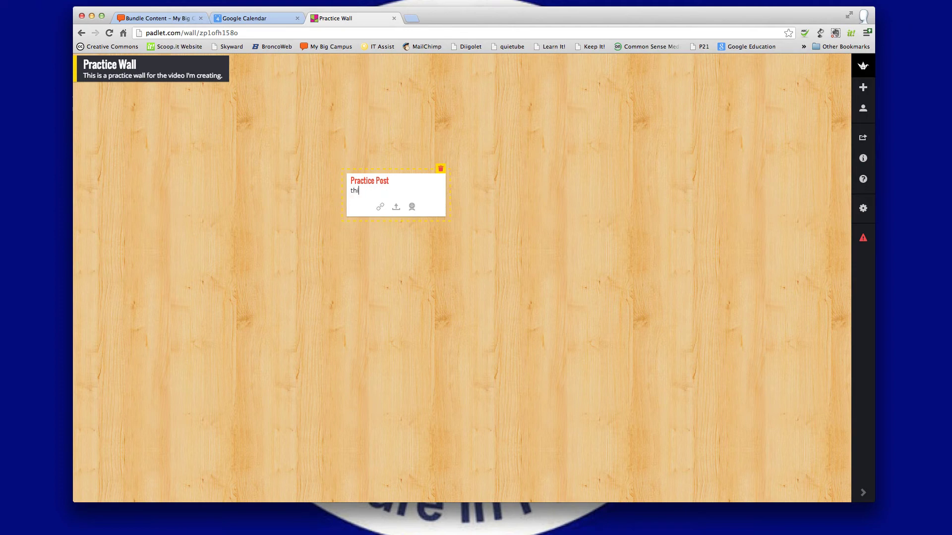
pyautogui.write('This si')
pyautogui.press('BackSpace')
pyautogui.press('BackSpace')
pyautogui.write('is a test')
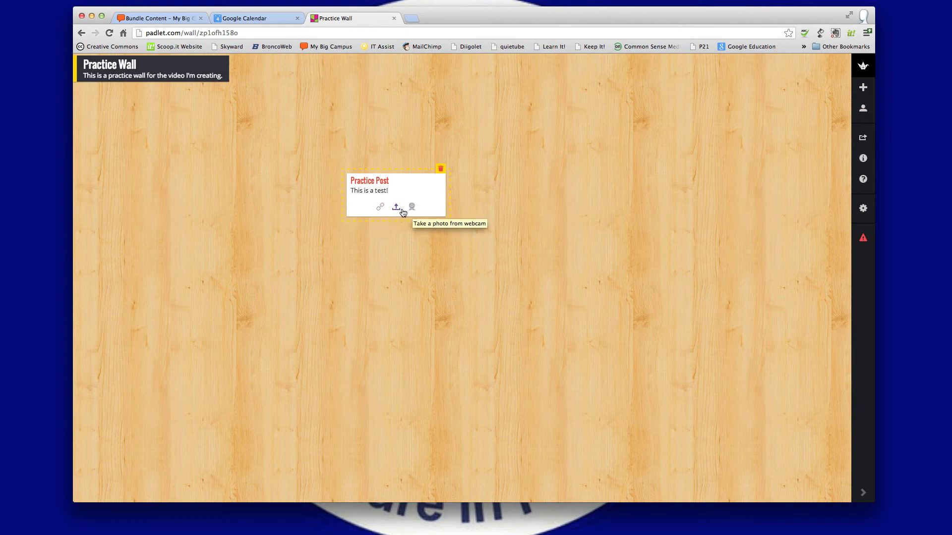
# - Open ed.ted.com in a new tab, copy its address and attach it as a link to the Practice Post
pyautogui.click(409, 18)
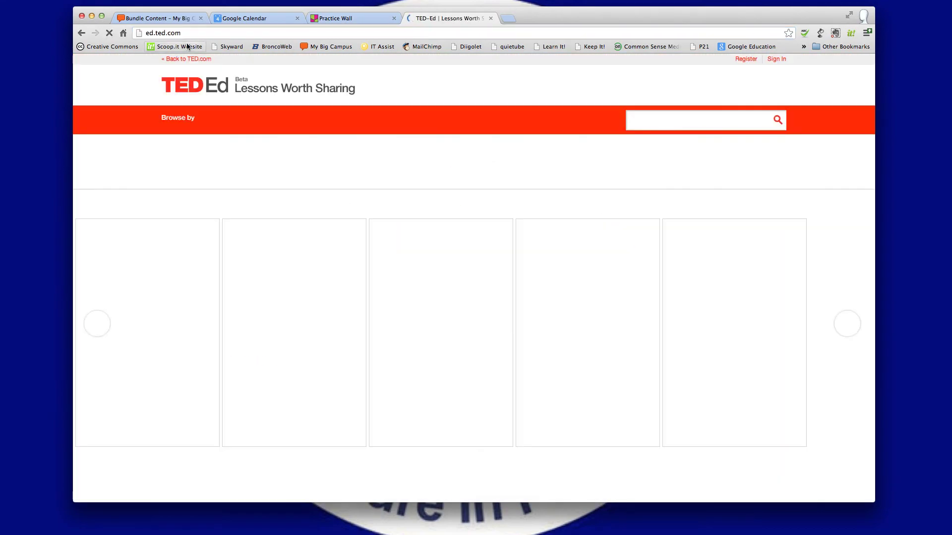
pyautogui.click(186, 33)
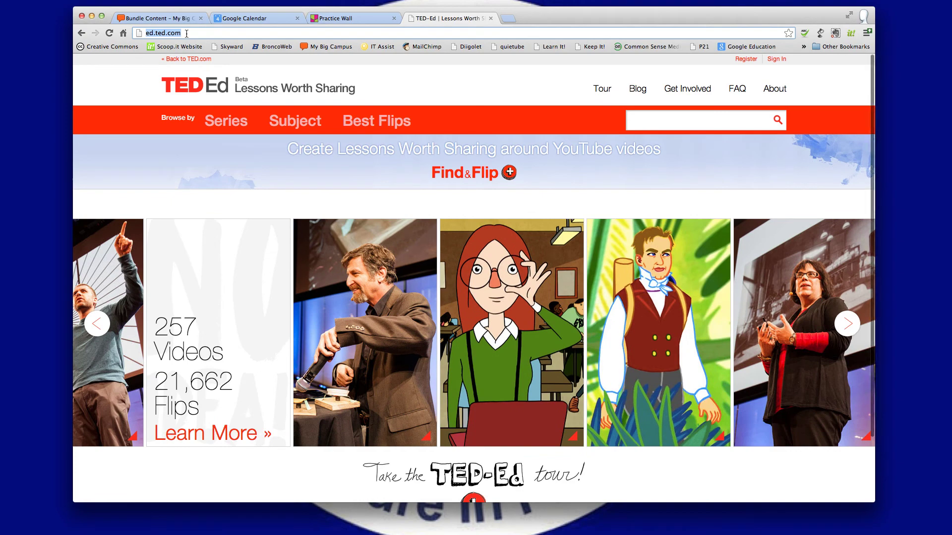
pyautogui.click(327, 18)
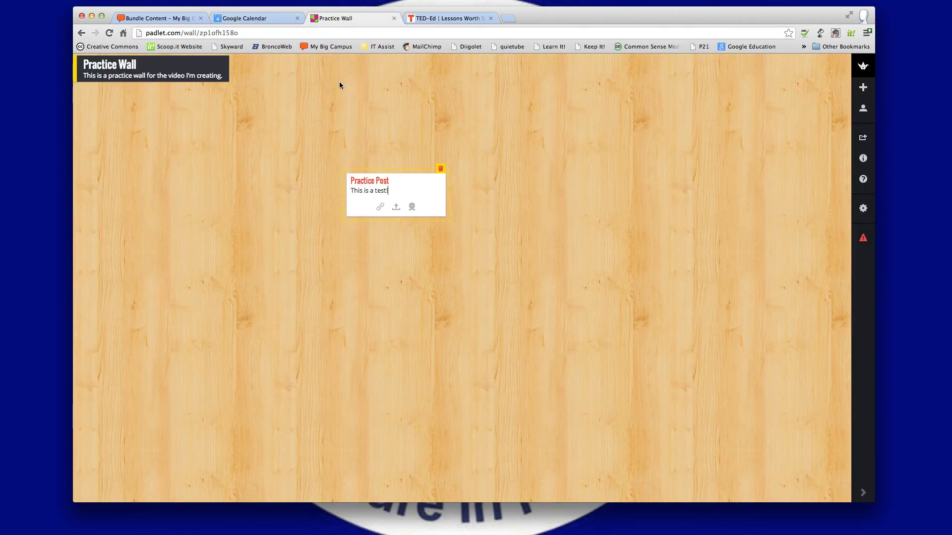
pyautogui.click(380, 207)
pyautogui.press('super+v')
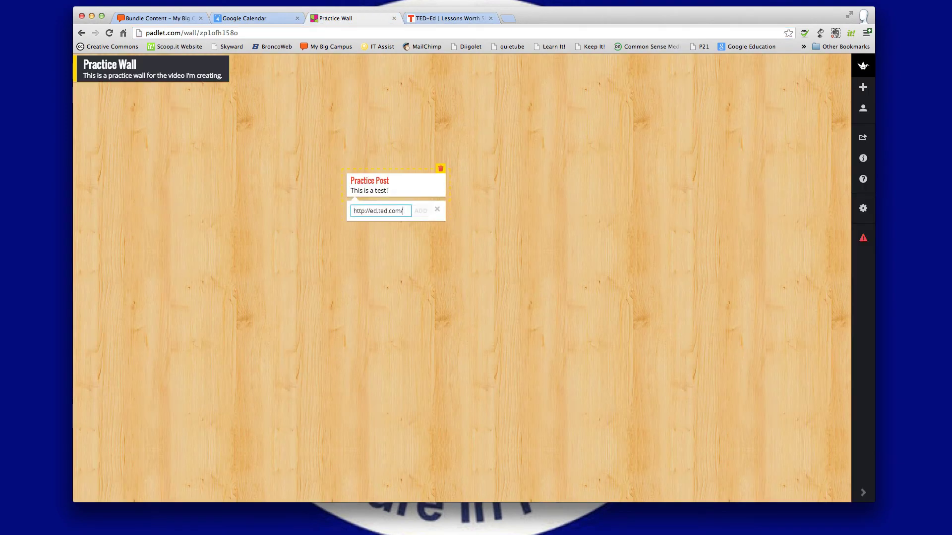
pyautogui.press('Return')
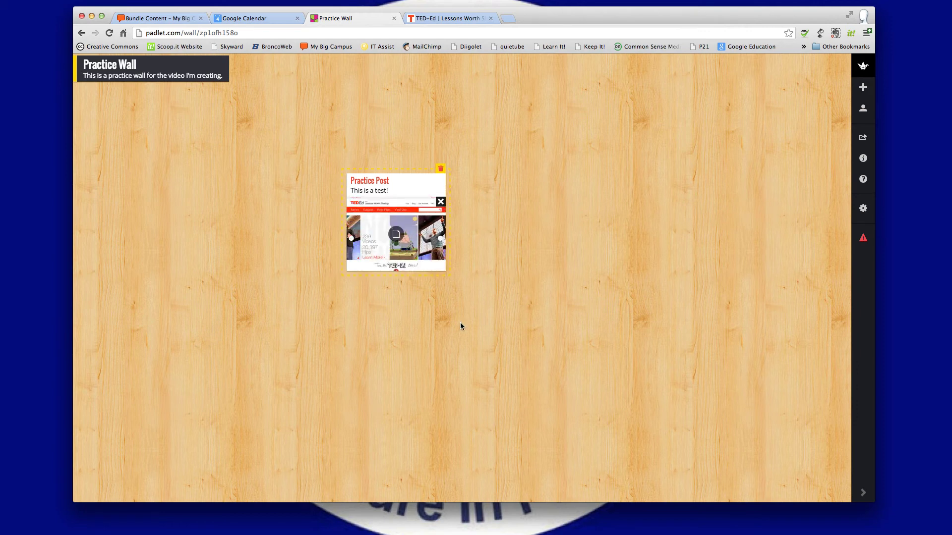
# - View the TED-Ed page attached to the Practice Post in the enlarged post view and return to the wall
pyautogui.click(404, 232)
pyautogui.click(392, 234)
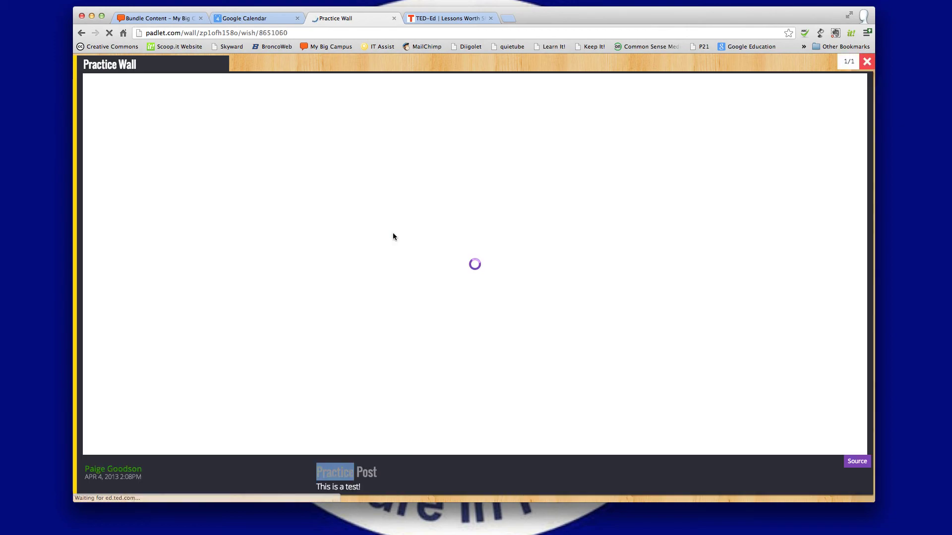
pyautogui.scroll(-3, 446, 247)
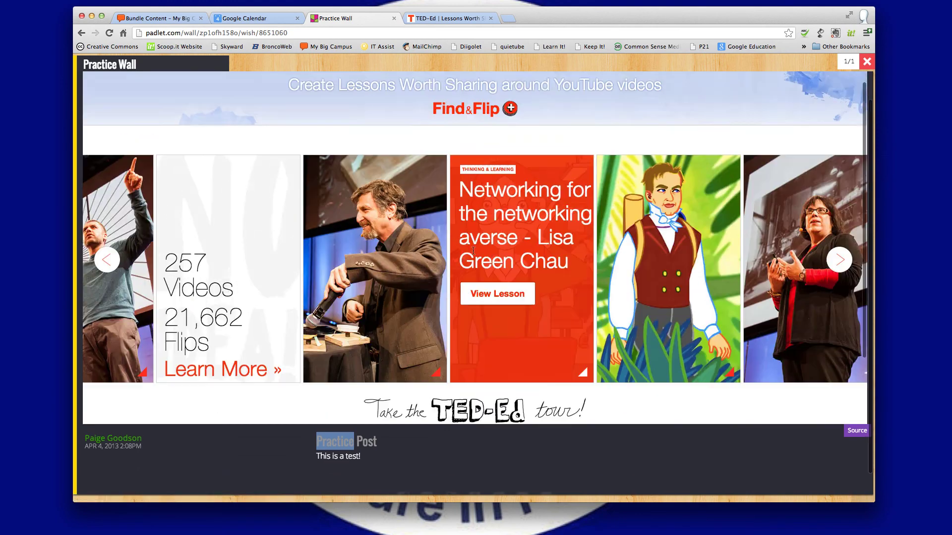
pyautogui.scroll(3, 473, 250)
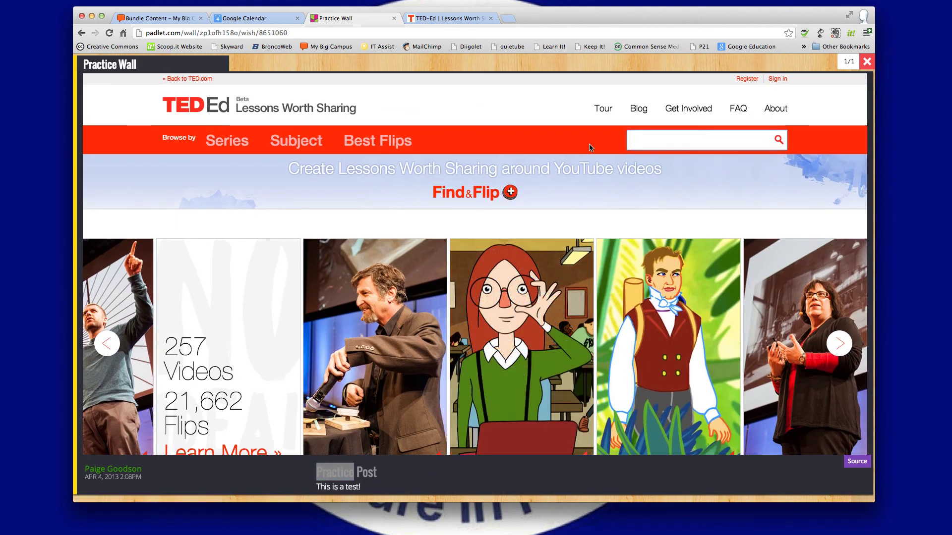
pyautogui.click(82, 34)
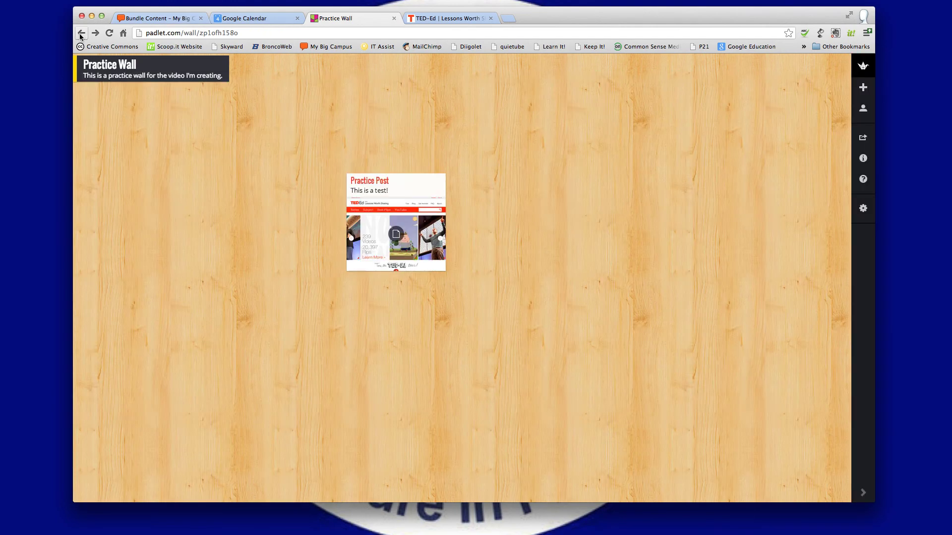
# - Move the Practice Post to the upper left area of the wall, just below the wall's title
pyautogui.moveTo(397, 200)
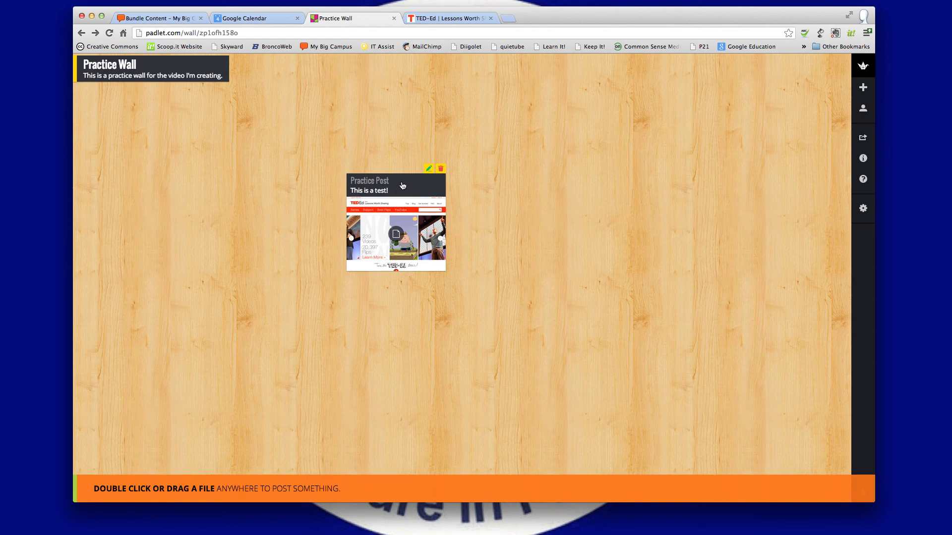
pyautogui.moveTo(402, 186); pyautogui.dragTo(198, 133)
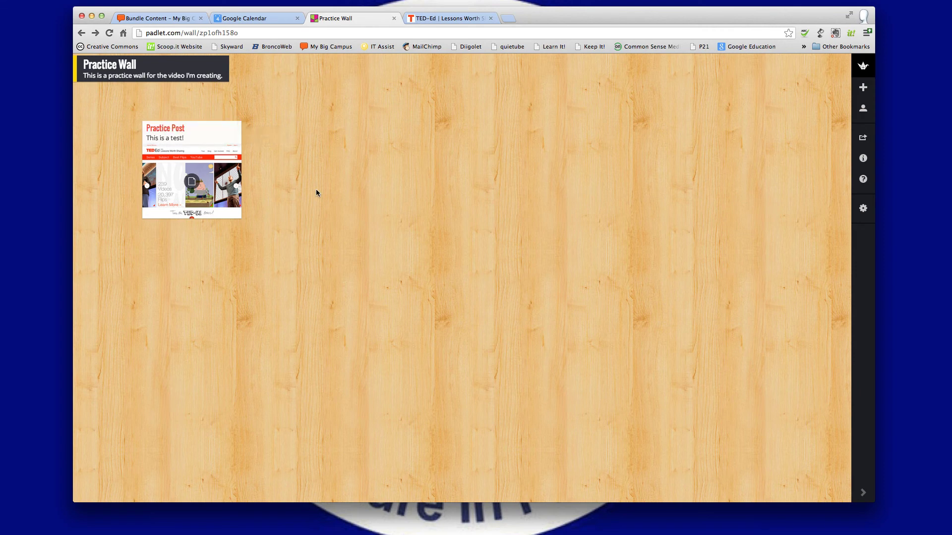
pyautogui.moveTo(236, 124)
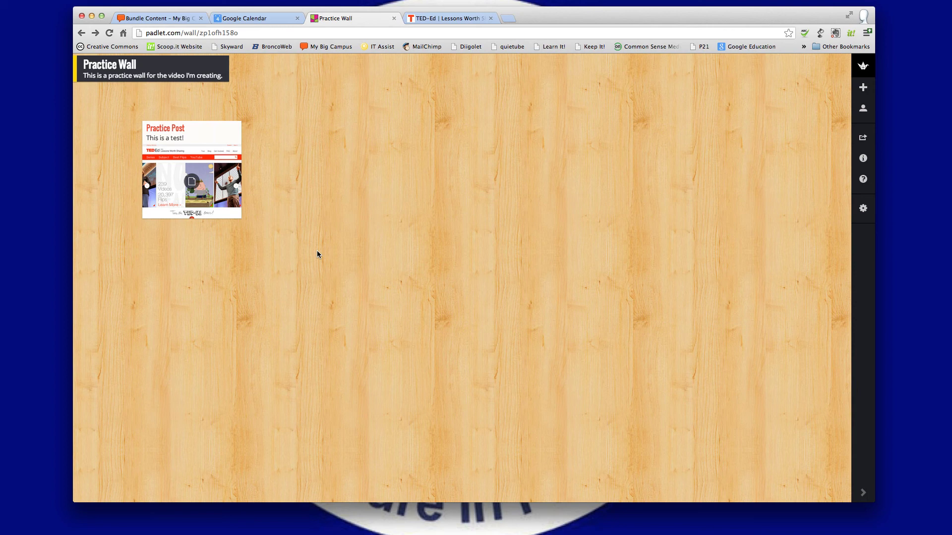
# - Go to the Padlet home page, view the account's list of walls and reopen Practice Wall from it
pyautogui.click(867, 66)
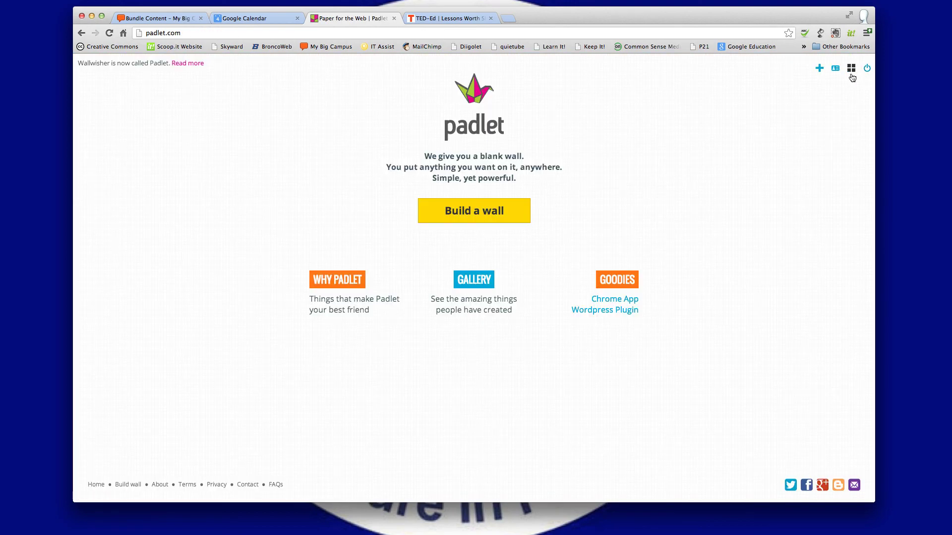
pyautogui.click(851, 69)
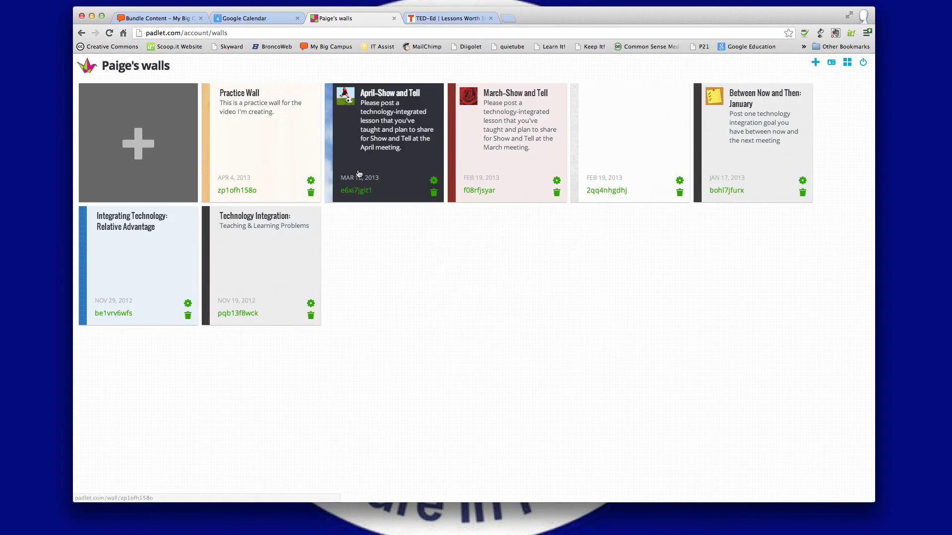
pyautogui.click(274, 154)
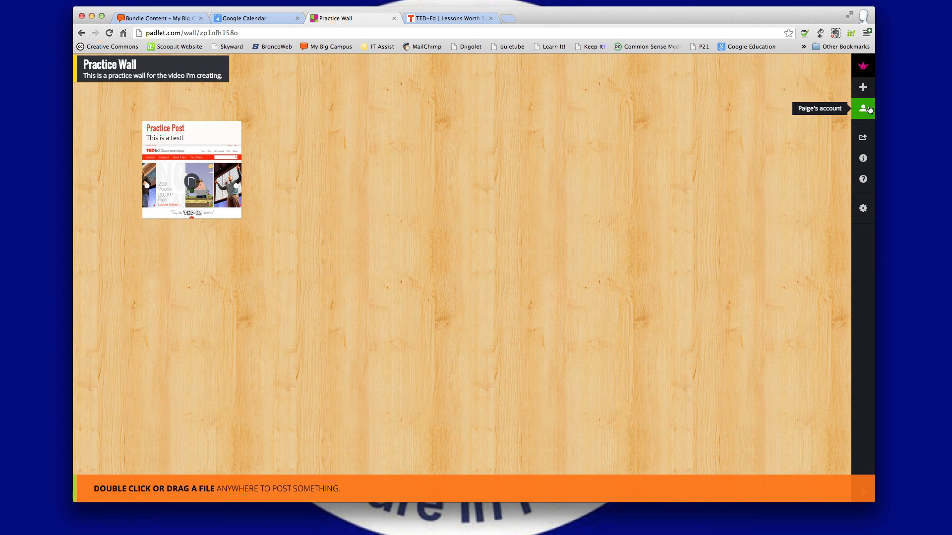
# - Review the wall's share, export and embed options, and view the wall's address settings
pyautogui.click(865, 144)
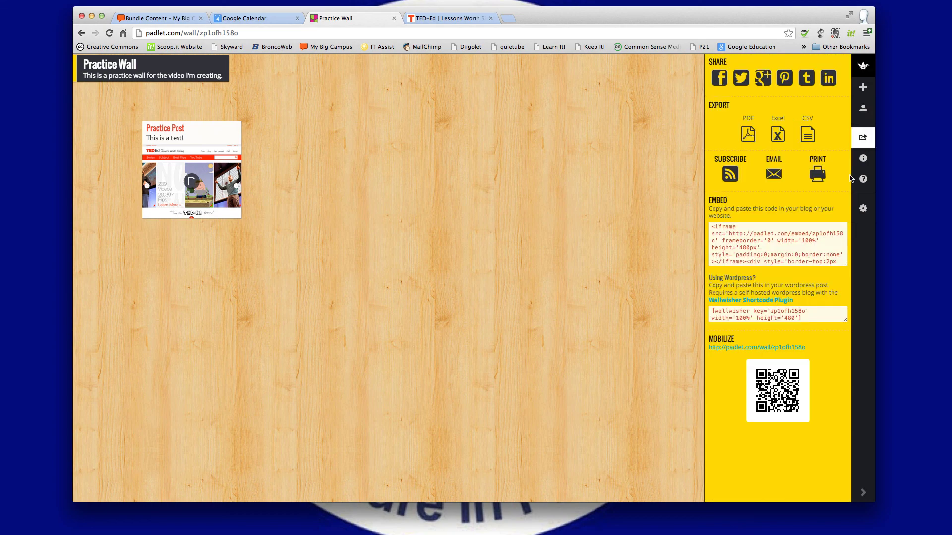
pyautogui.scroll(-2, 764, 228)
pyautogui.scroll(2, 763, 225)
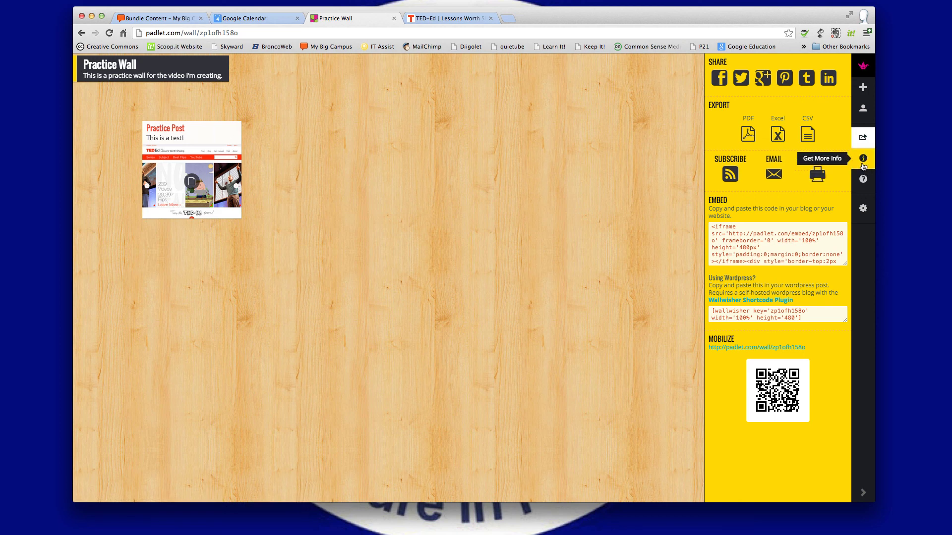
pyautogui.click(863, 209)
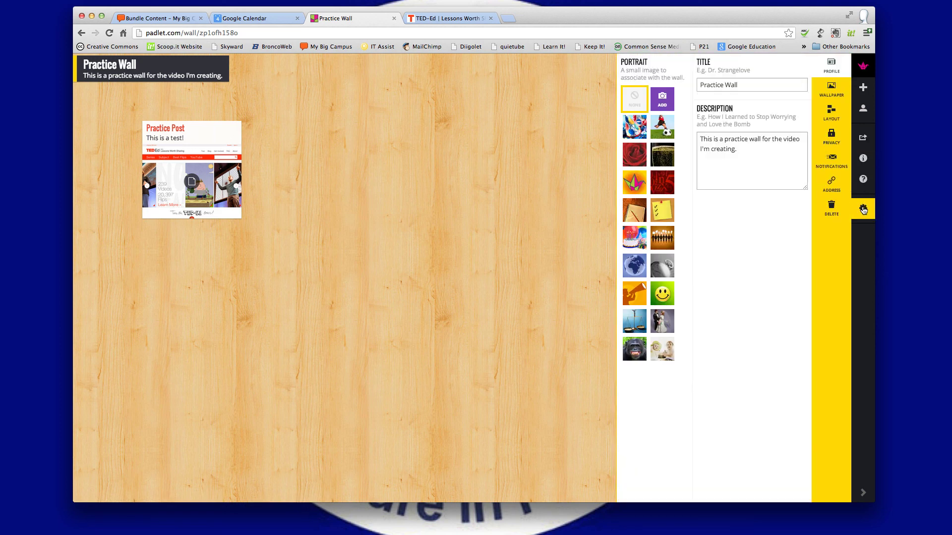
pyautogui.click(838, 188)
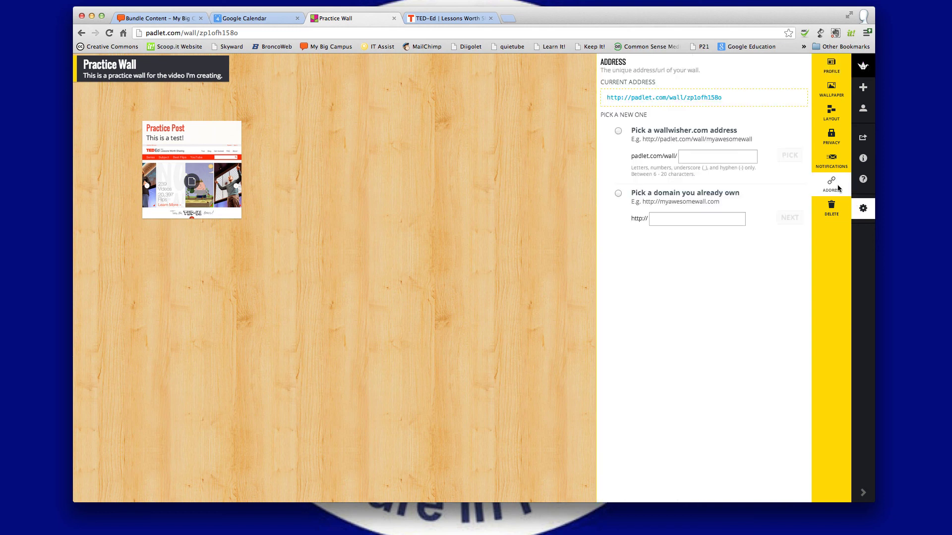